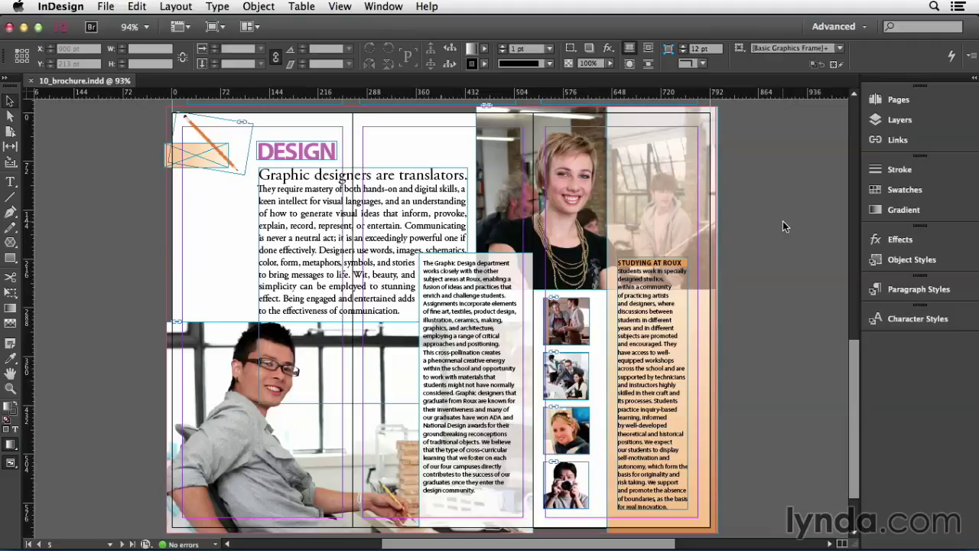
# Step: Create a new layer named Text above Layer 1
pyautogui.click(880, 120)
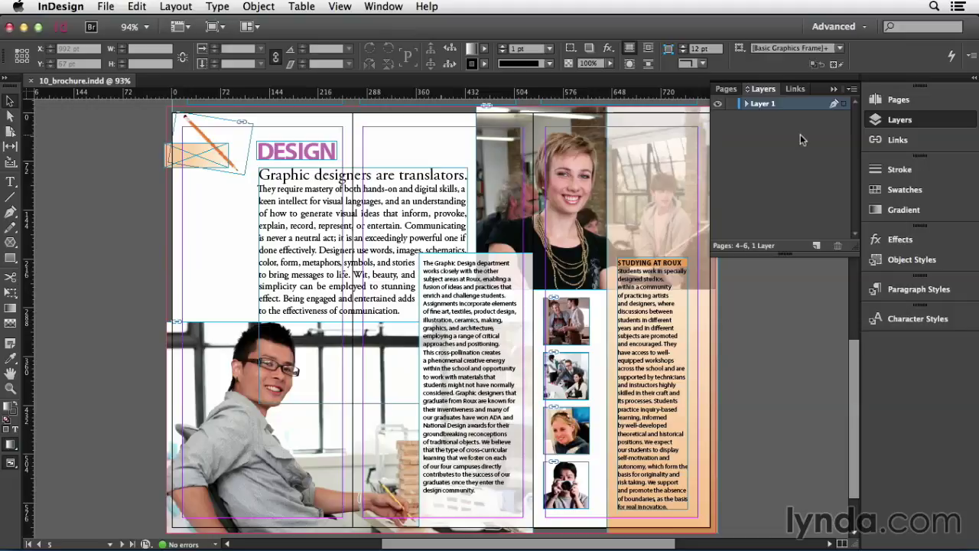
pyautogui.click(850, 89)
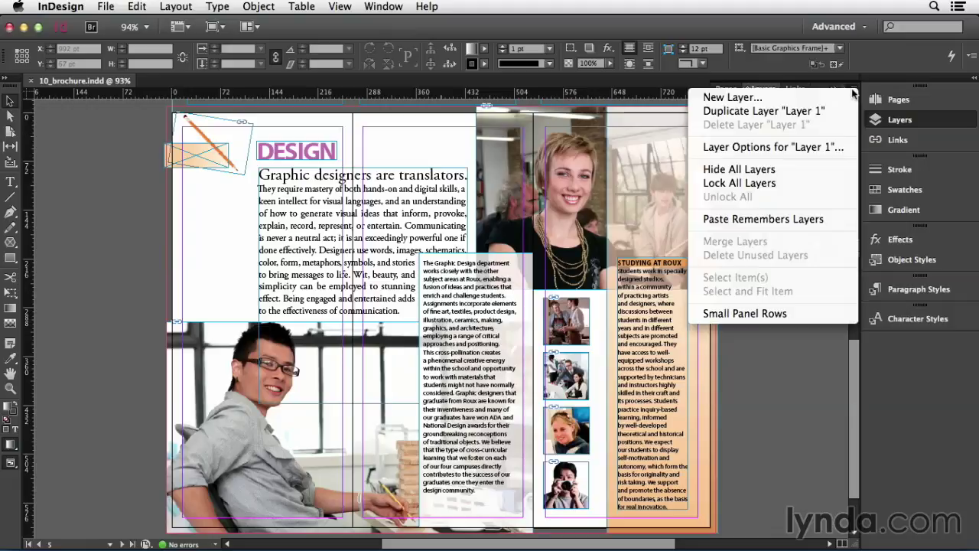
pyautogui.click(734, 97)
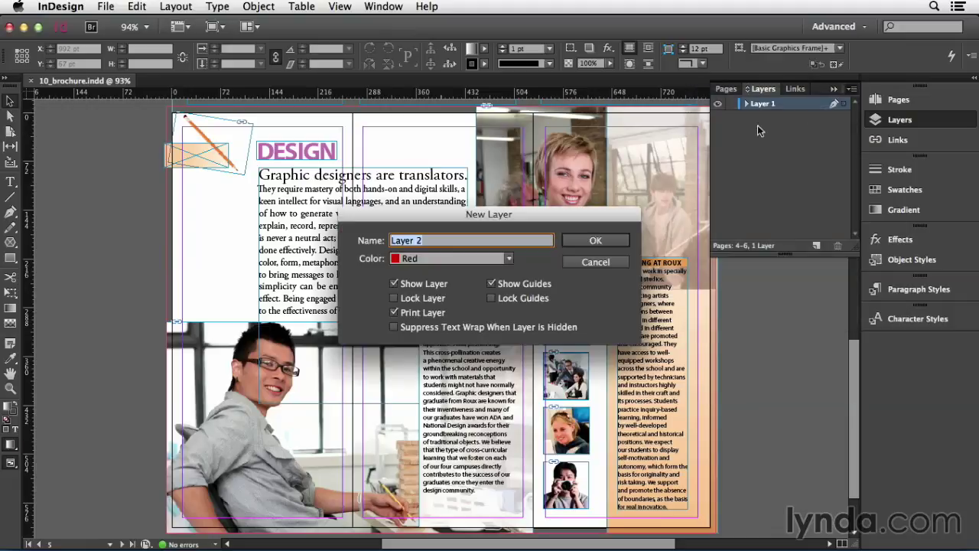
pyautogui.write('Text')
pyautogui.press('Return')
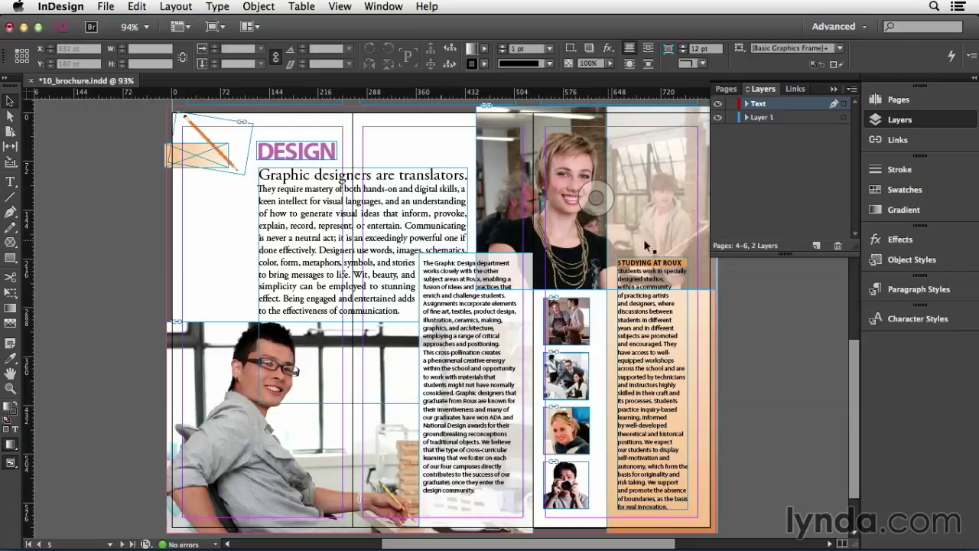
# Step: Discard a trial default layer and create a new layer named Graphics above the Text layer
pyautogui.click(816, 246)
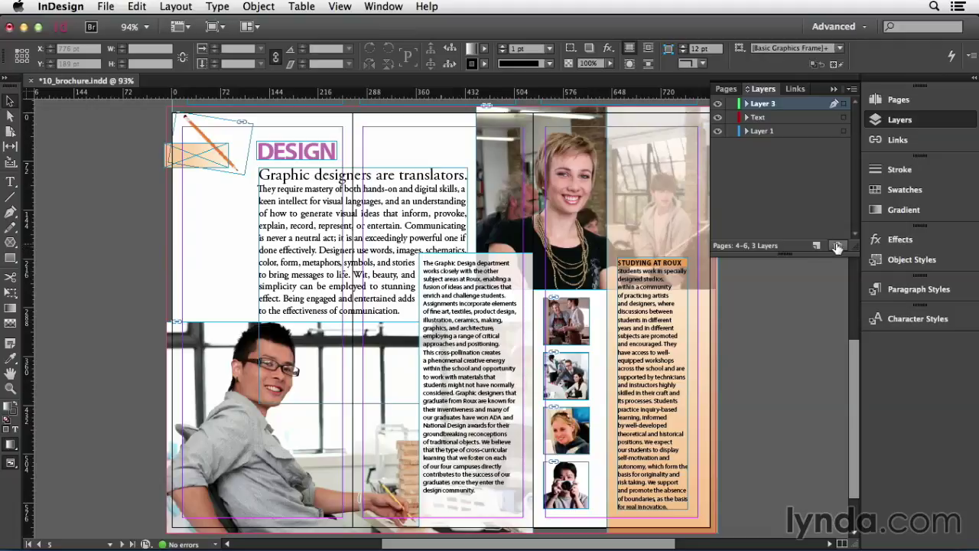
pyautogui.click(838, 246)
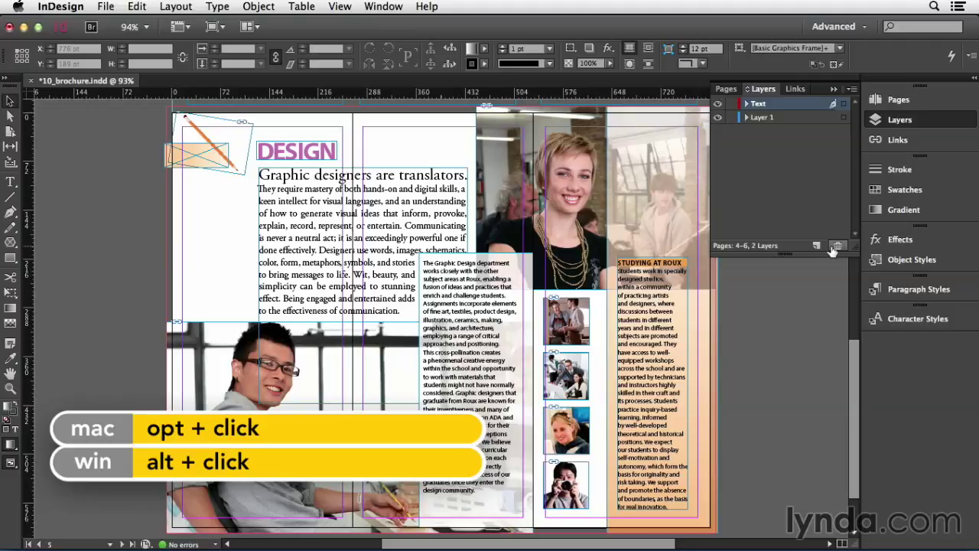
pyautogui.keyDown('alt'); pyautogui.click(816, 247); pyautogui.keyUp('alt')
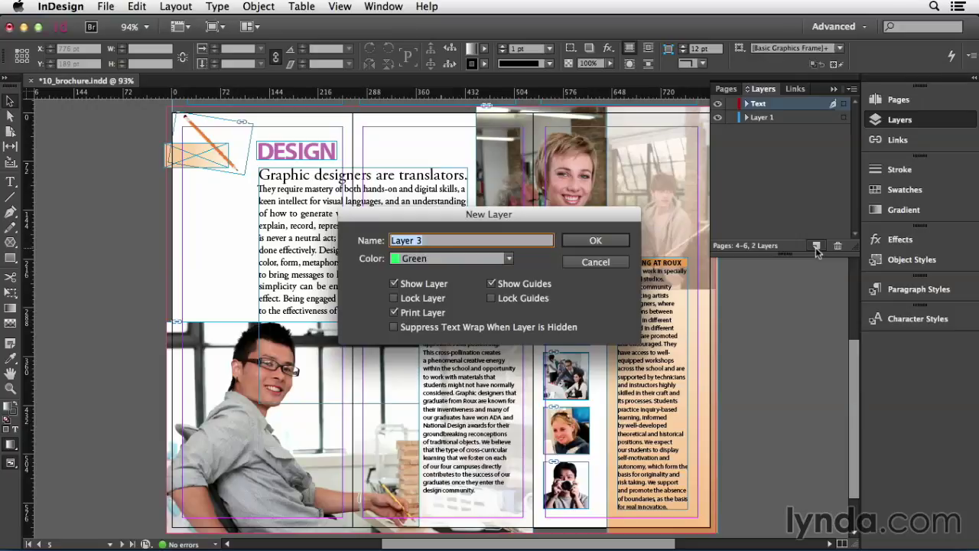
pyautogui.write('Graphics')
pyautogui.press('Return')
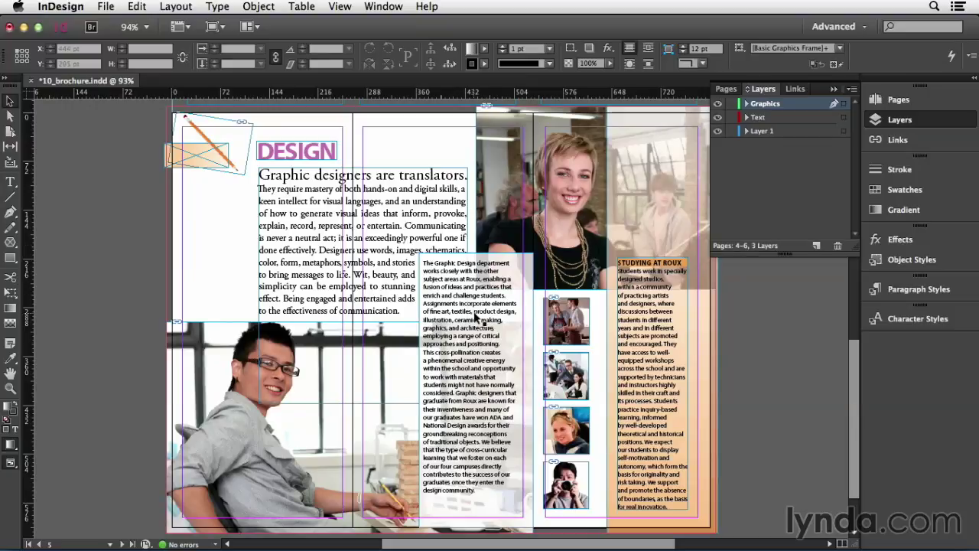
# Step: Move the Graphic Design department, DESIGN heading, intro and STUDYING AT ROUX text frames from Layer 1 to the Text layer
pyautogui.click(475, 315)
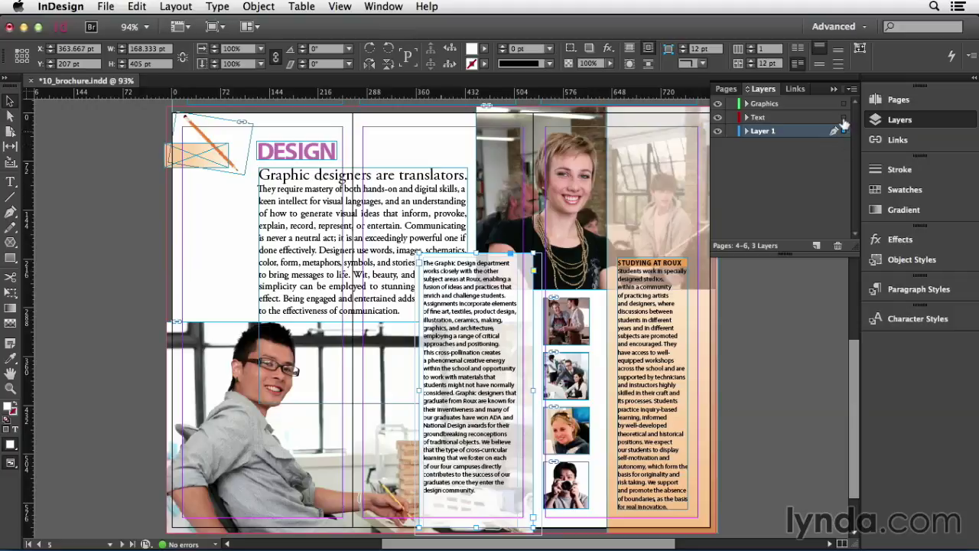
pyautogui.moveTo(844, 122); pyautogui.dragTo(844, 118)
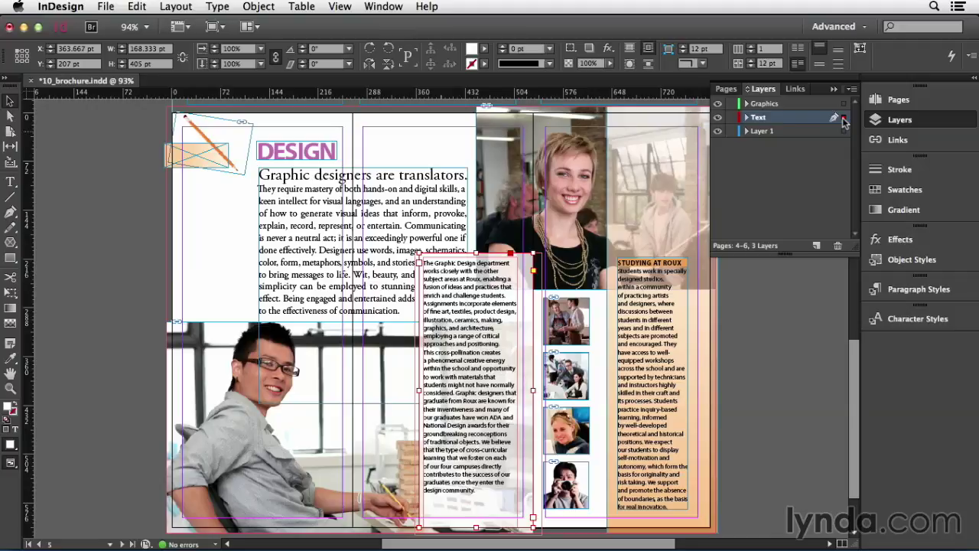
pyautogui.click(303, 156)
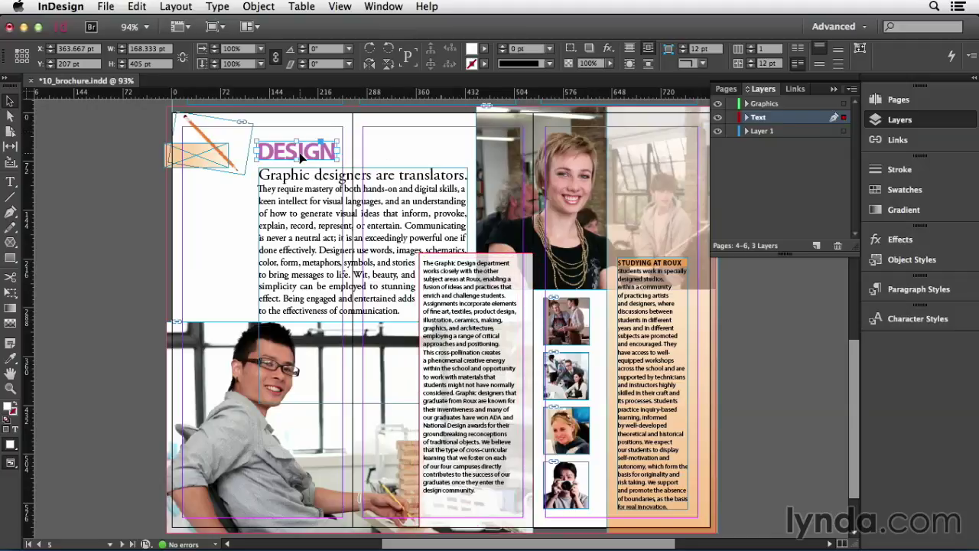
pyautogui.keyDown('shift'); pyautogui.click(639, 310); pyautogui.keyUp('shift')
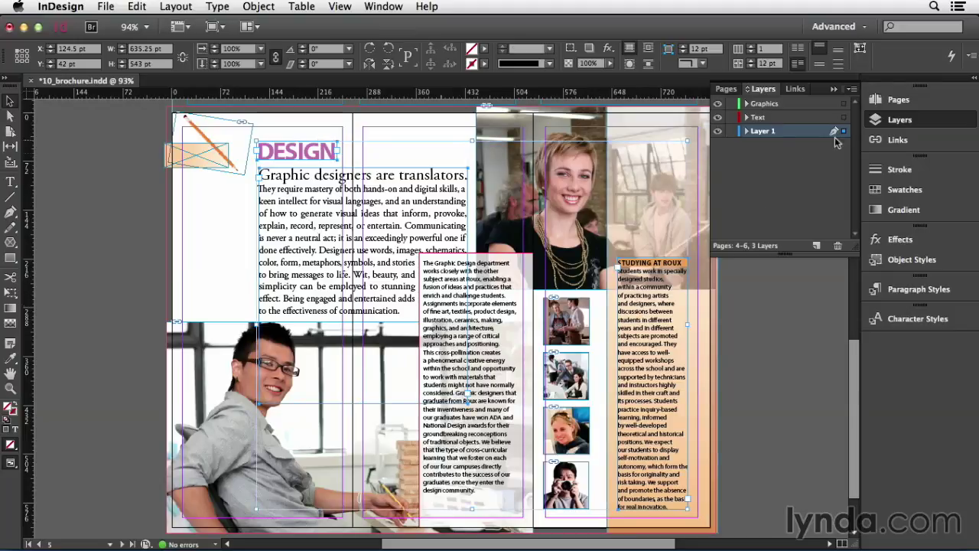
pyautogui.moveTo(843, 134); pyautogui.dragTo(844, 117)
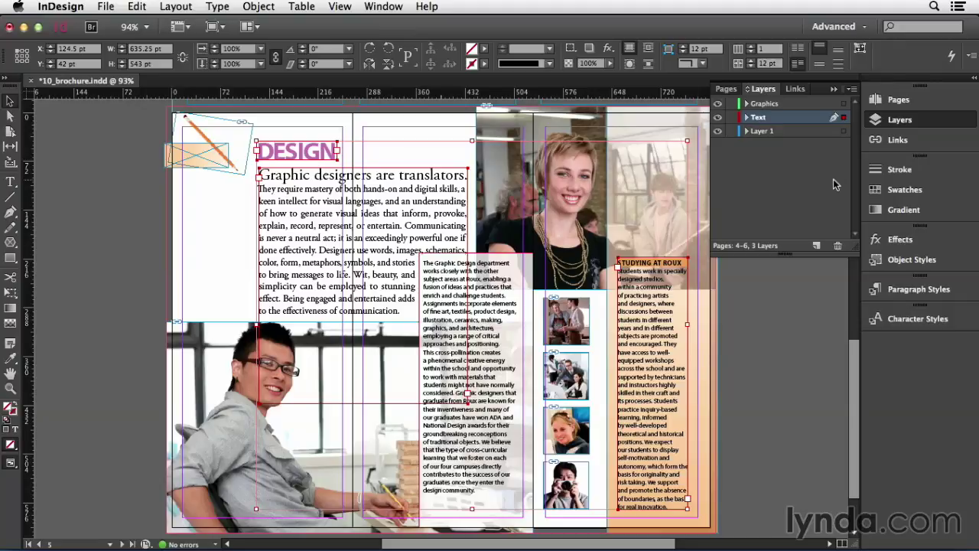
# Step: Select the photo and image frames across the spread and move them from Layer 1 to the Graphics layer
pyautogui.click(590, 187)
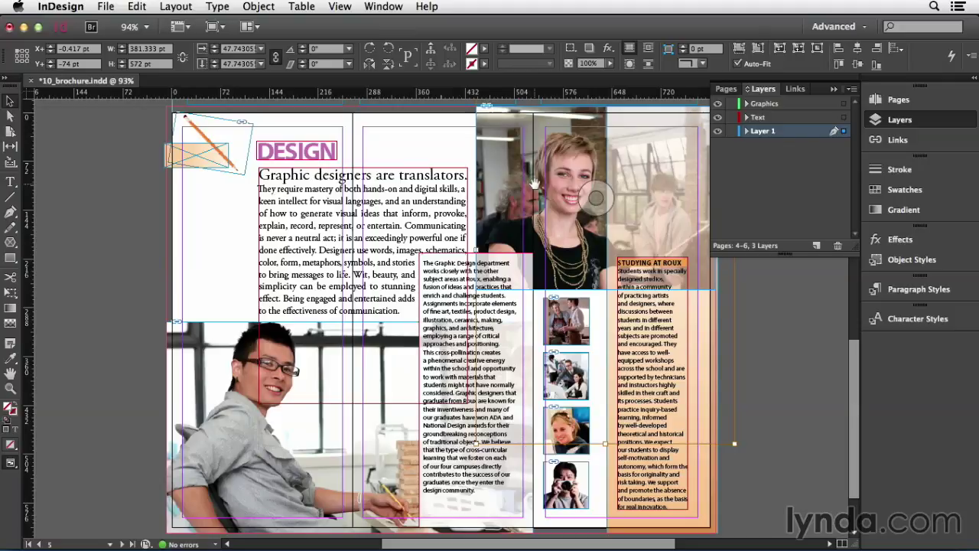
pyautogui.click(590, 201)
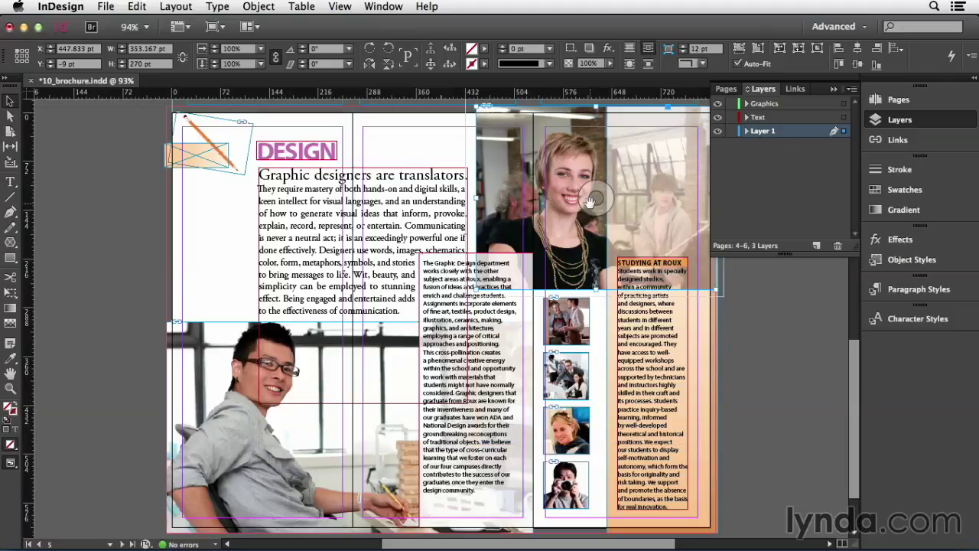
pyautogui.keyDown('shift'); pyautogui.click(554, 320); pyautogui.keyUp('shift')
pyautogui.keyDown('shift'); pyautogui.click(557, 373); pyautogui.keyUp('shift')
pyautogui.keyDown('shift'); pyautogui.click(557, 436); pyautogui.keyUp('shift')
pyautogui.keyDown('shift'); pyautogui.click(561, 480); pyautogui.keyUp('shift')
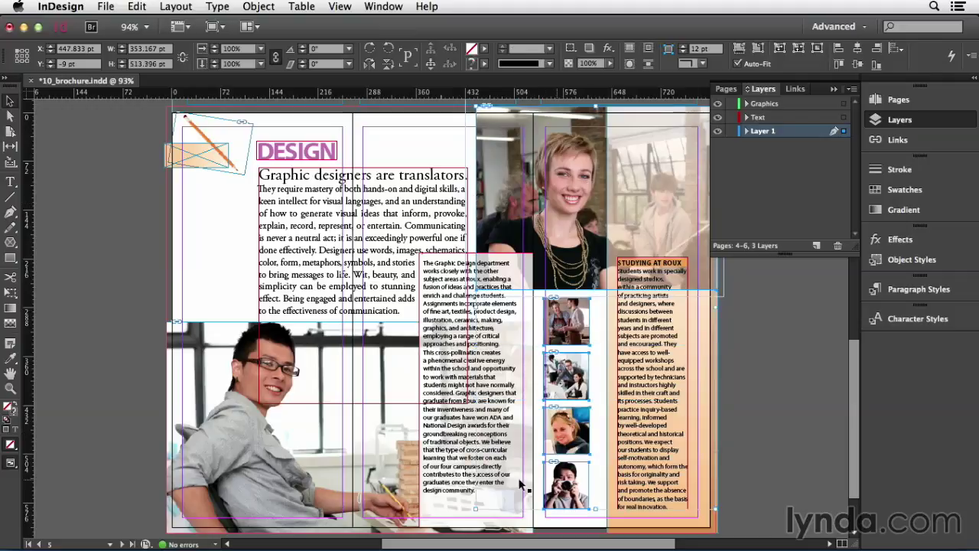
pyautogui.press('super+a')
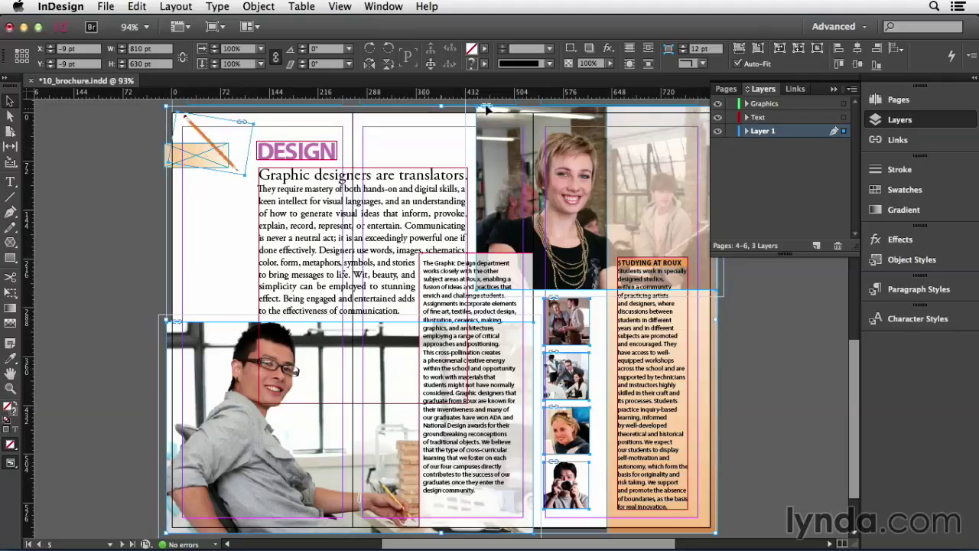
pyautogui.moveTo(842, 132); pyautogui.dragTo(843, 107)
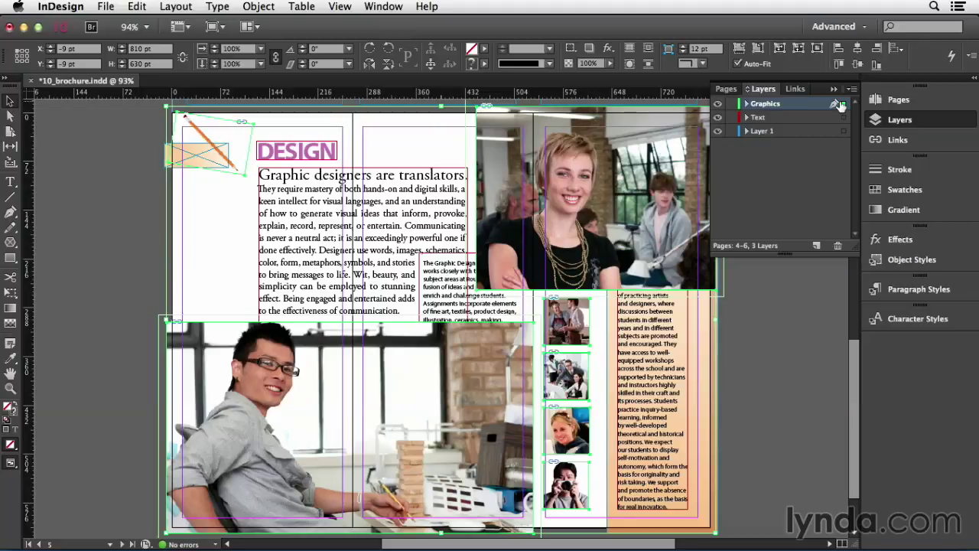
# Step: Reorder the layers so that Graphics sits directly below Text and above Layer 1
pyautogui.click(772, 106)
pyautogui.moveTo(772, 106); pyautogui.dragTo(773, 122)
pyautogui.moveTo(773, 122); pyautogui.dragTo(772, 124)
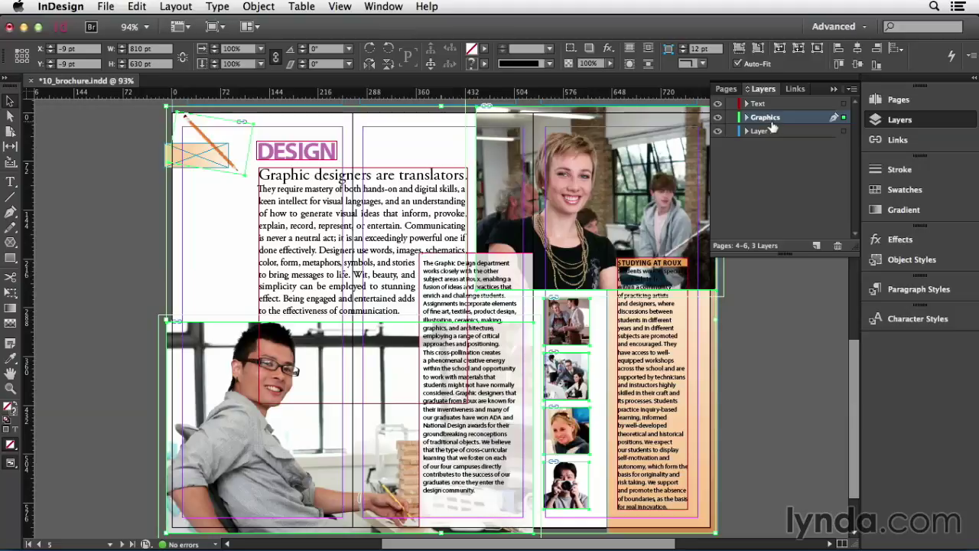
# Step: Move the orange gradient rectangle behind the STUDYING AT ROUX column to the Text layer and send it to the back
pyautogui.click(706, 331)
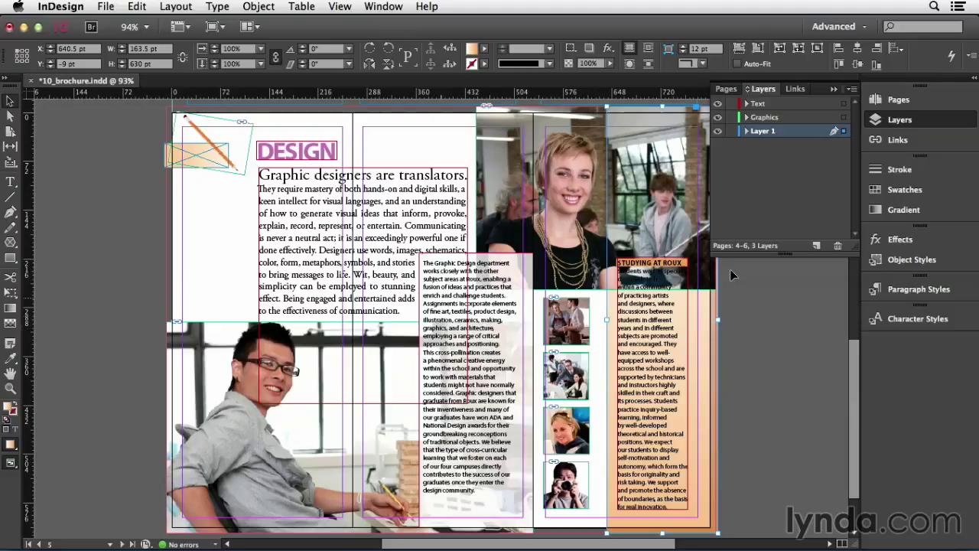
pyautogui.moveTo(844, 135); pyautogui.dragTo(843, 104)
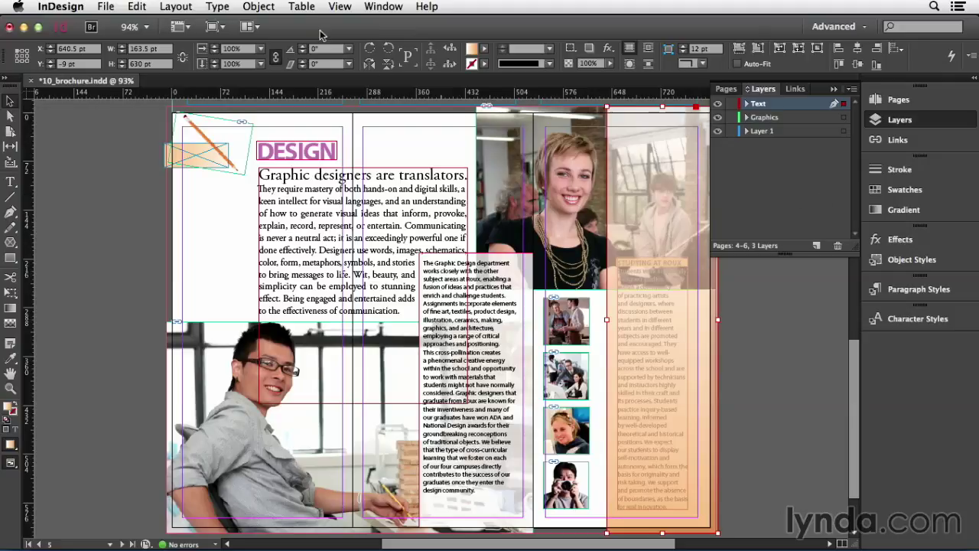
pyautogui.click(259, 6)
pyautogui.moveTo(277, 53)
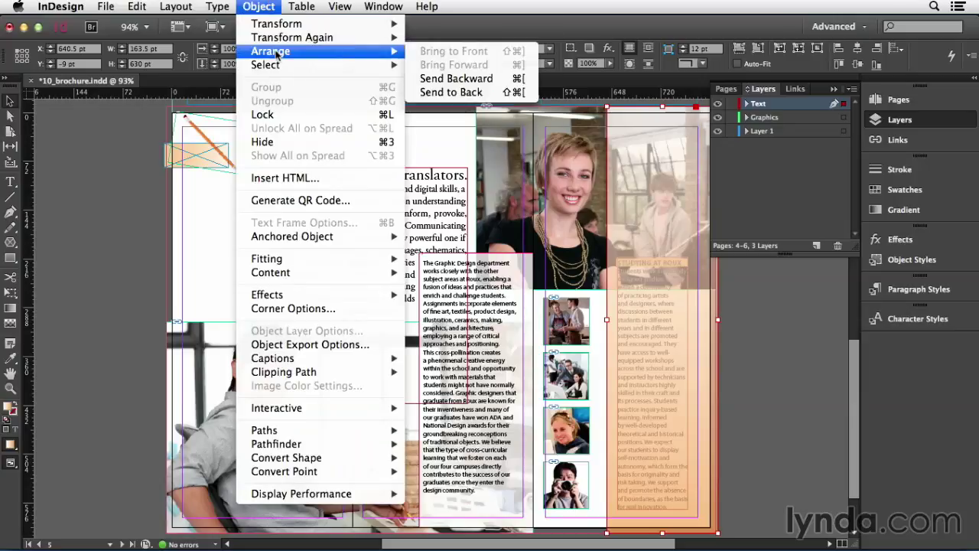
pyautogui.click(472, 93)
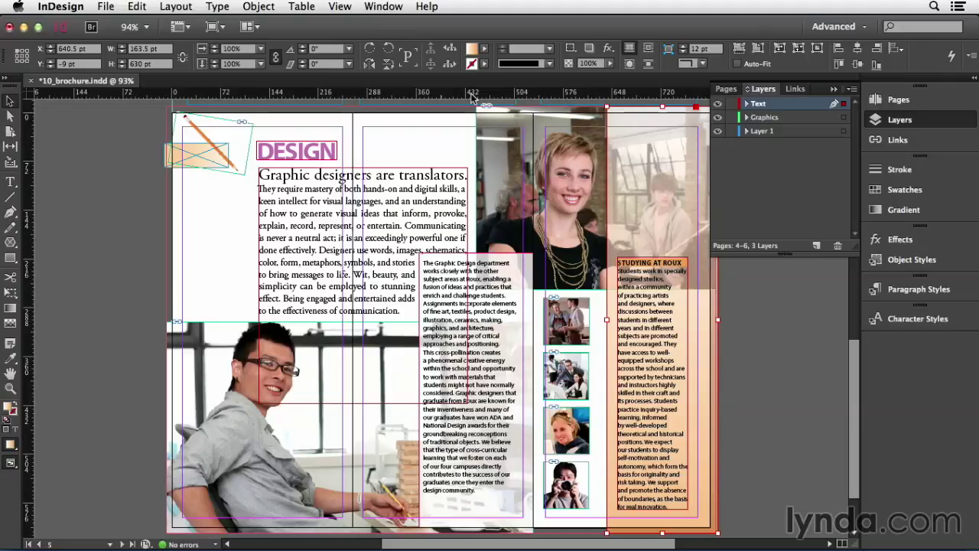
# Step: Check the contents of the Graphics and Text layers by hiding and reshowing each one in turn
pyautogui.click(718, 117)
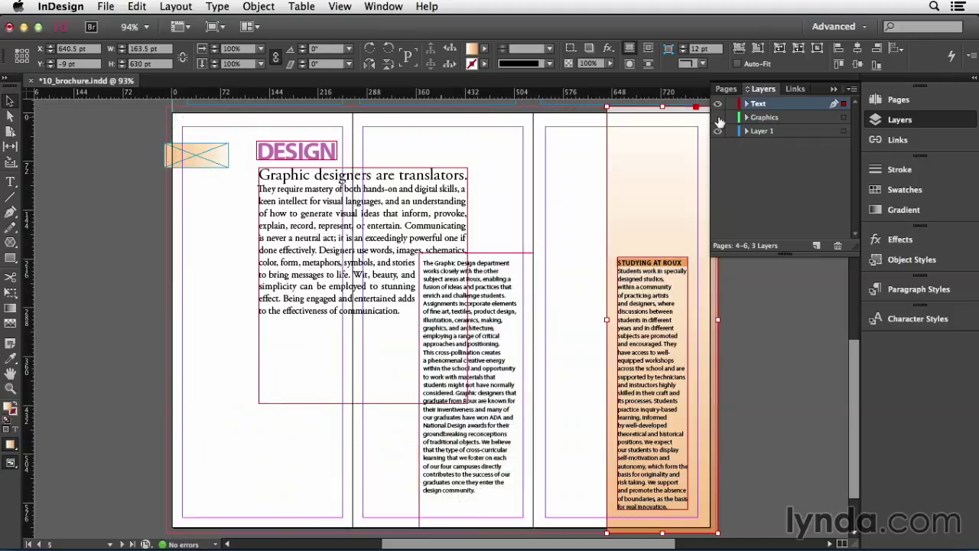
pyautogui.click(717, 117)
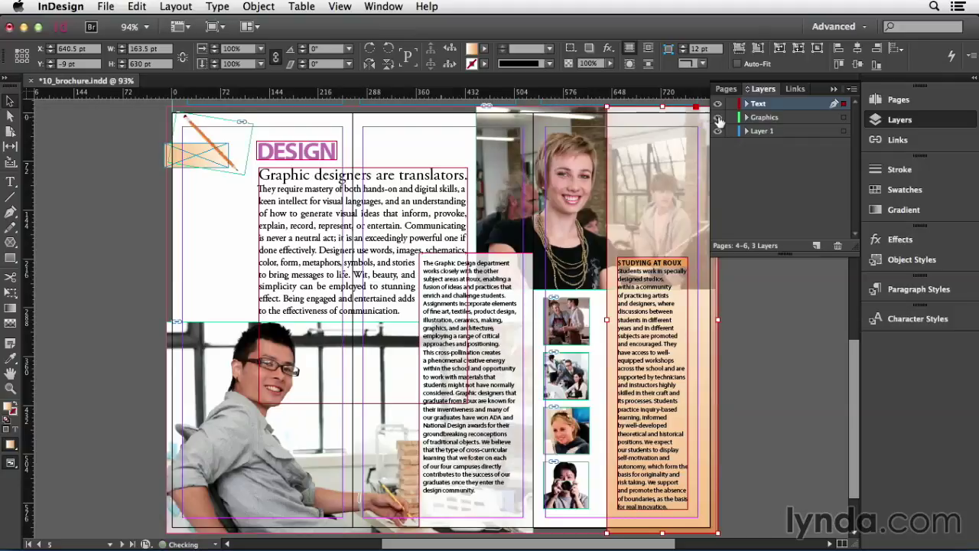
pyautogui.click(717, 103)
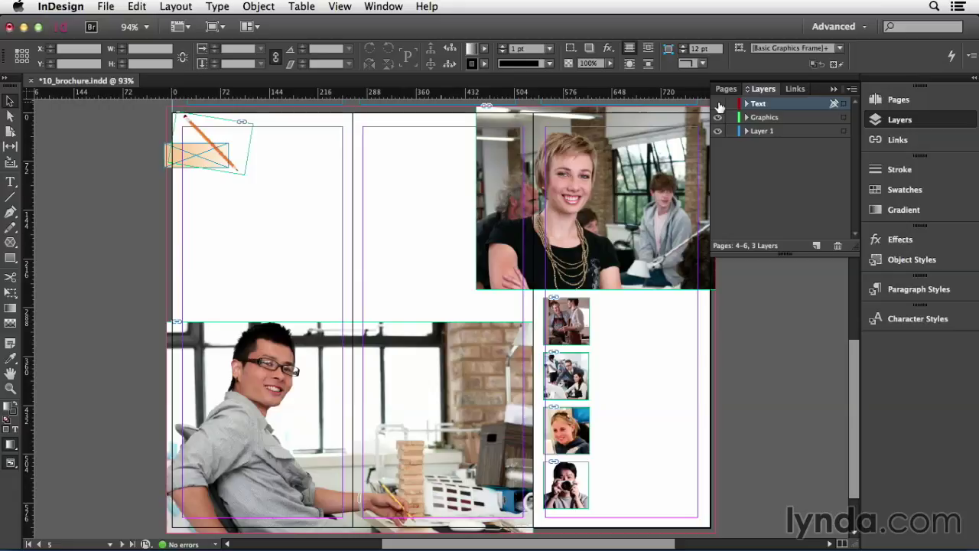
pyautogui.click(717, 104)
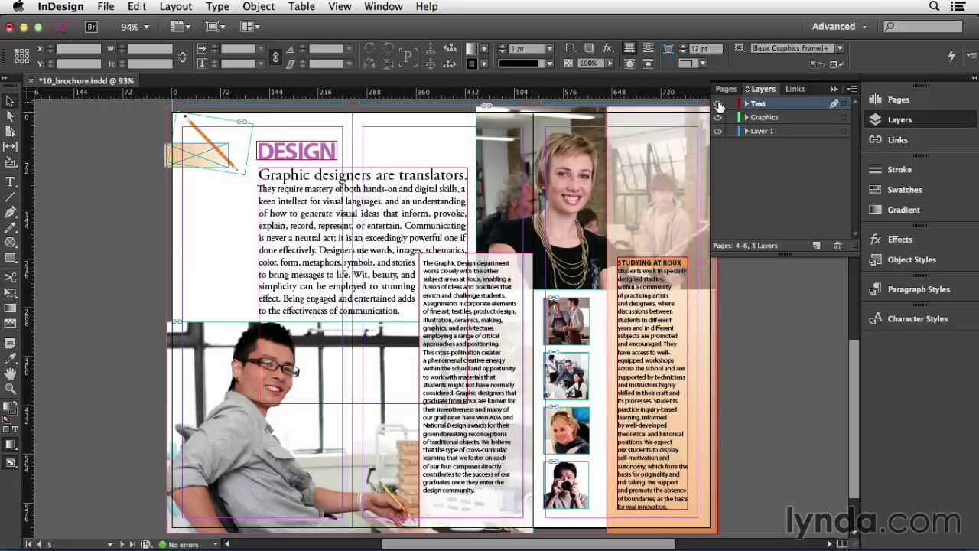
# Step: Lock the Text layer to select the large photo behind the Graphic Design department text, and unlock the layer again
pyautogui.click(731, 104)
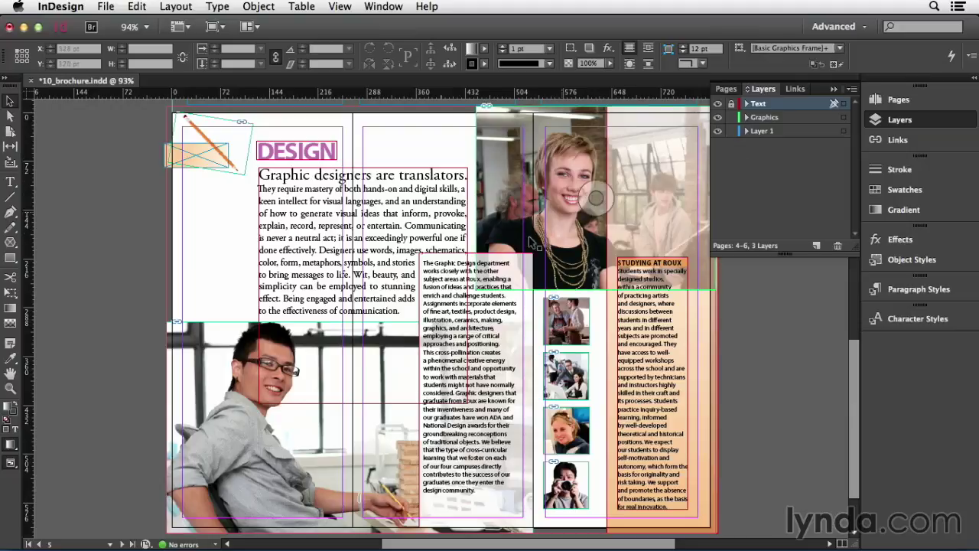
pyautogui.click(486, 331)
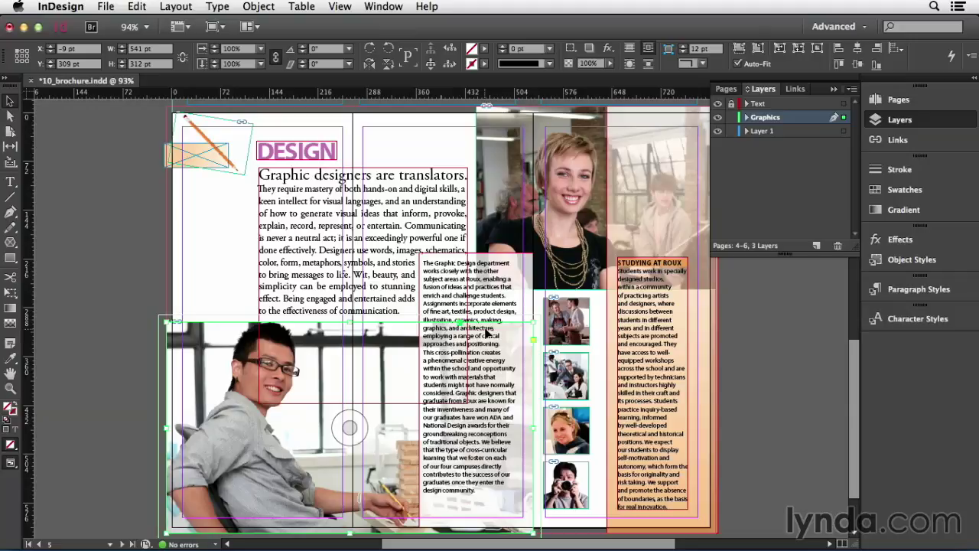
pyautogui.click(731, 105)
# Step: Select all objects on the Text layer and turn off the Print Layer option for that layer
pyautogui.keyDown('alt'); pyautogui.click(776, 102); pyautogui.keyUp('alt')
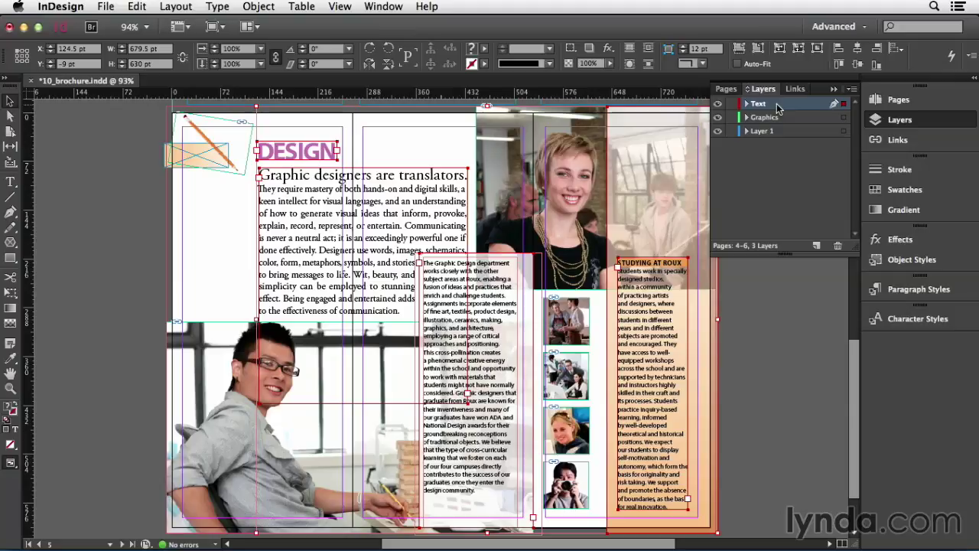
pyautogui.doubleClick(777, 105)
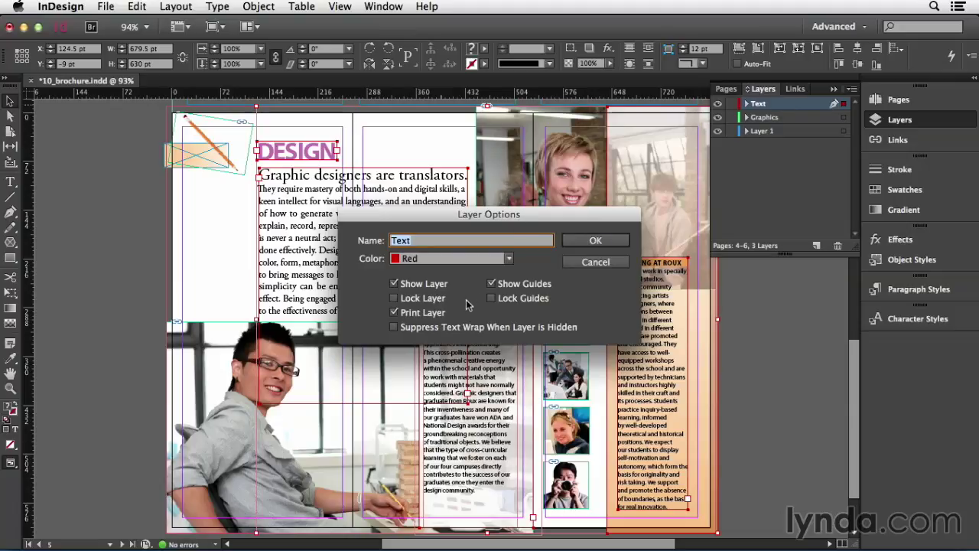
pyautogui.click(416, 313)
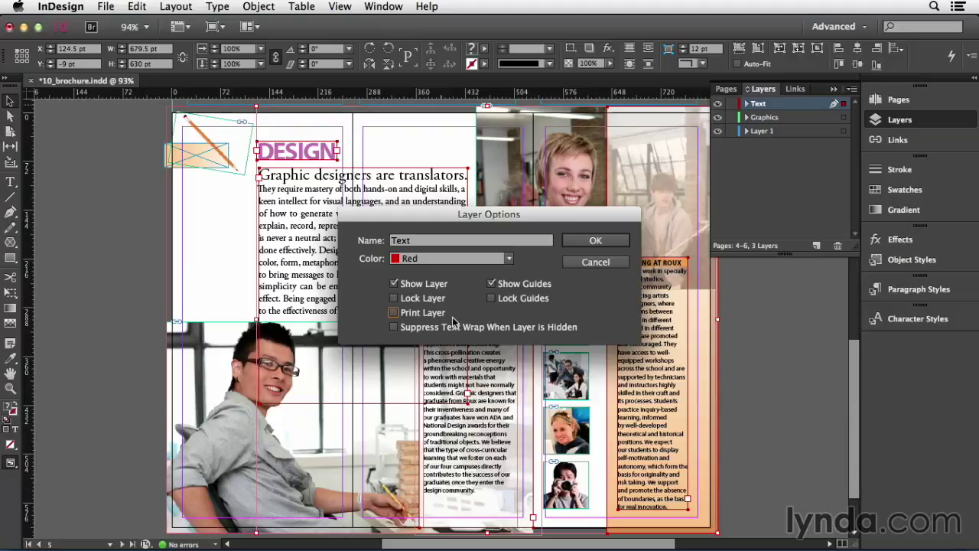
pyautogui.click(593, 240)
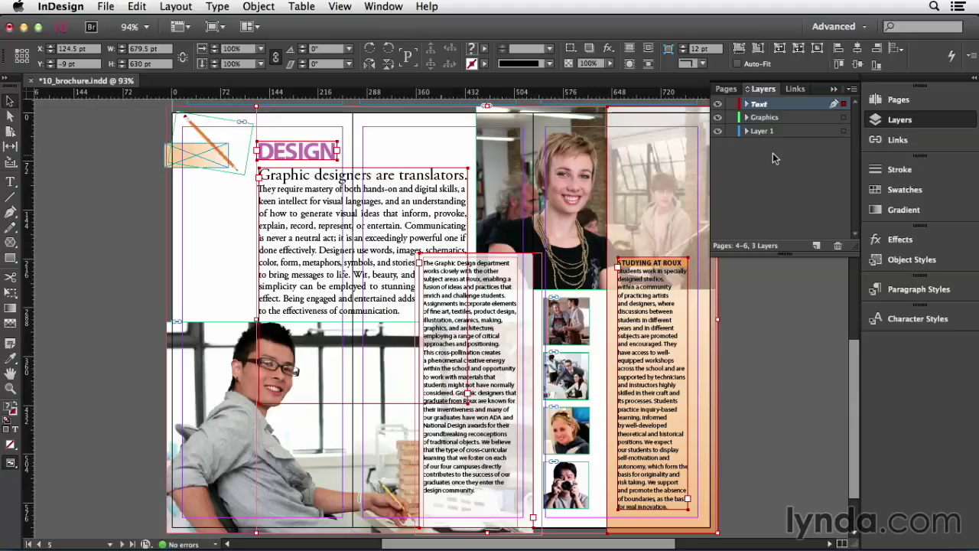
# Step: Expand the Text layer to list the individual objects it contains
pyautogui.click(747, 105)
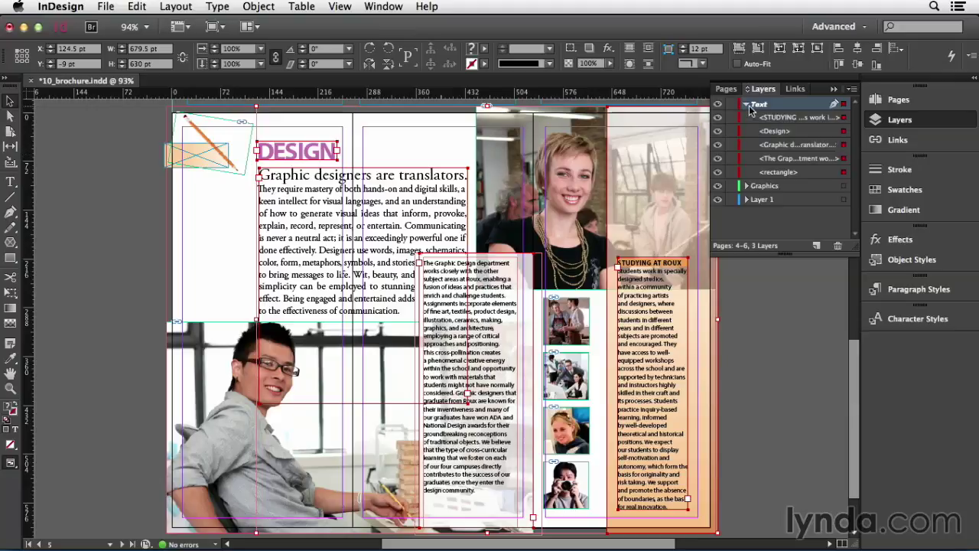